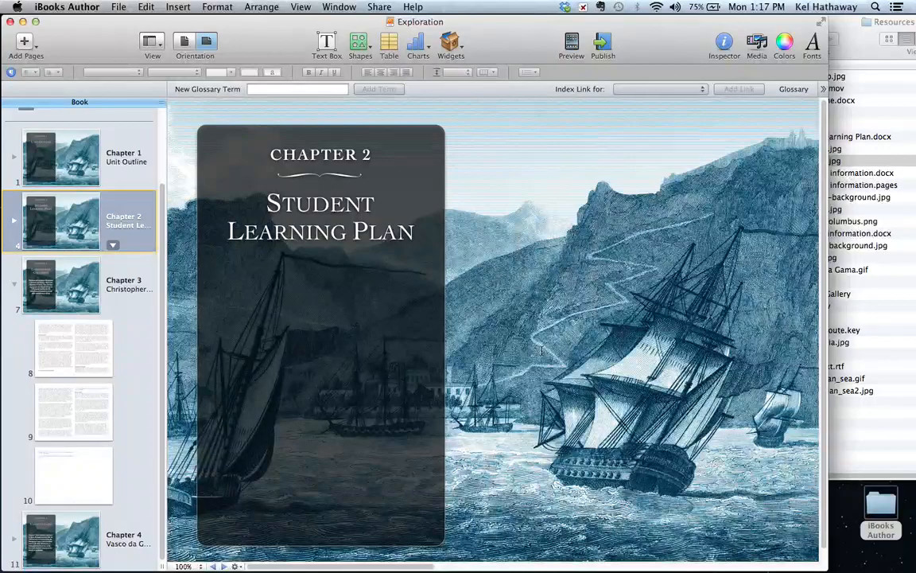
- Replace the placeholder background on the Chapter 3 opening page with 06-Columbus-background.jpg from the Resources folder
scroll(542, 352, down, 1)
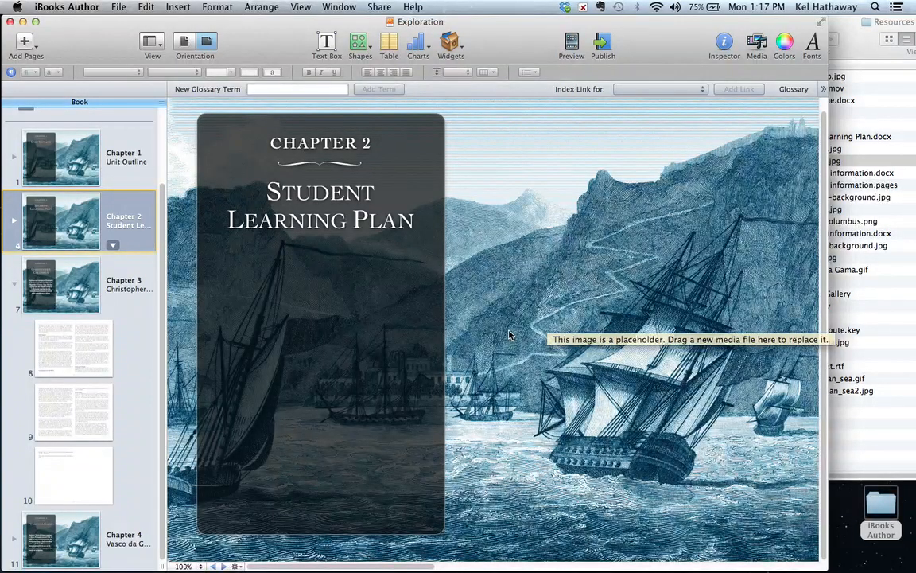
click(91, 348)
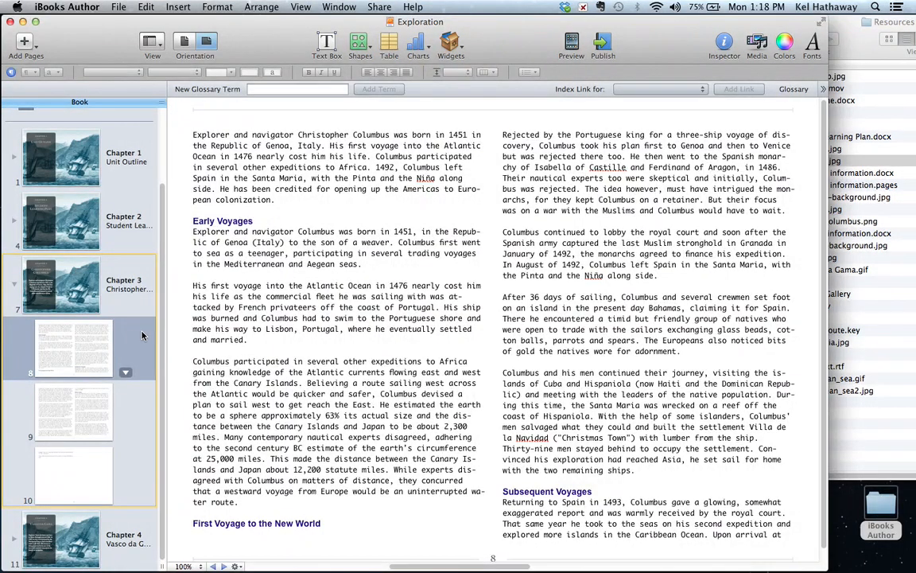
click(891, 315)
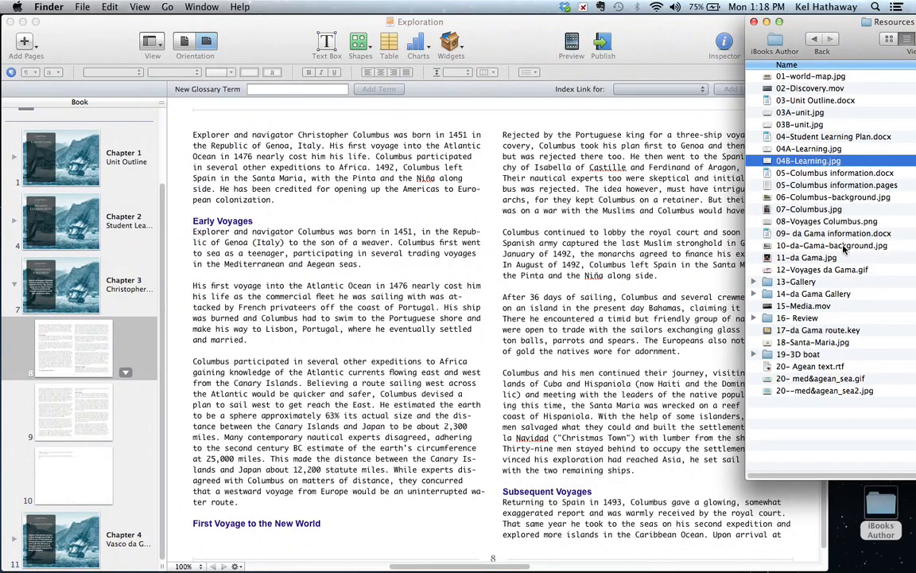
click(813, 199)
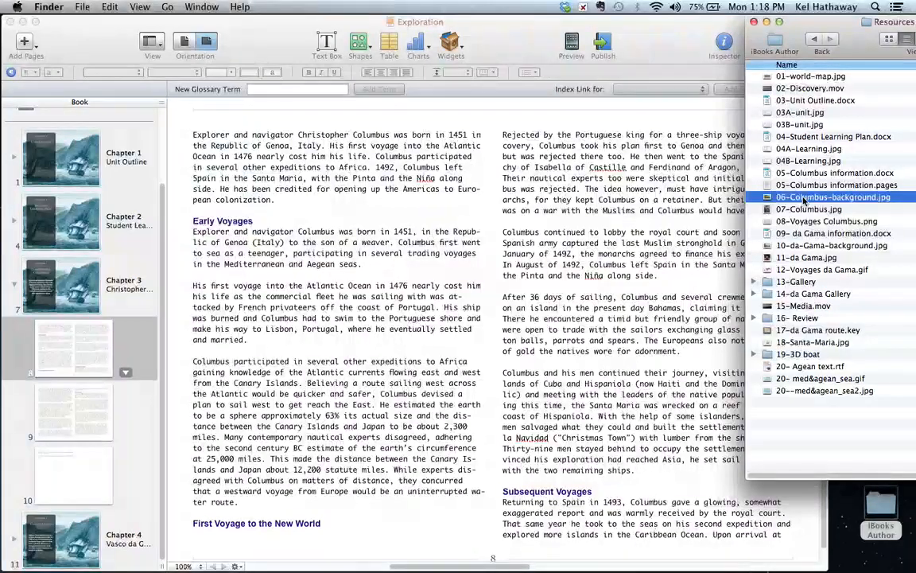
drag(801, 203, 82, 280)
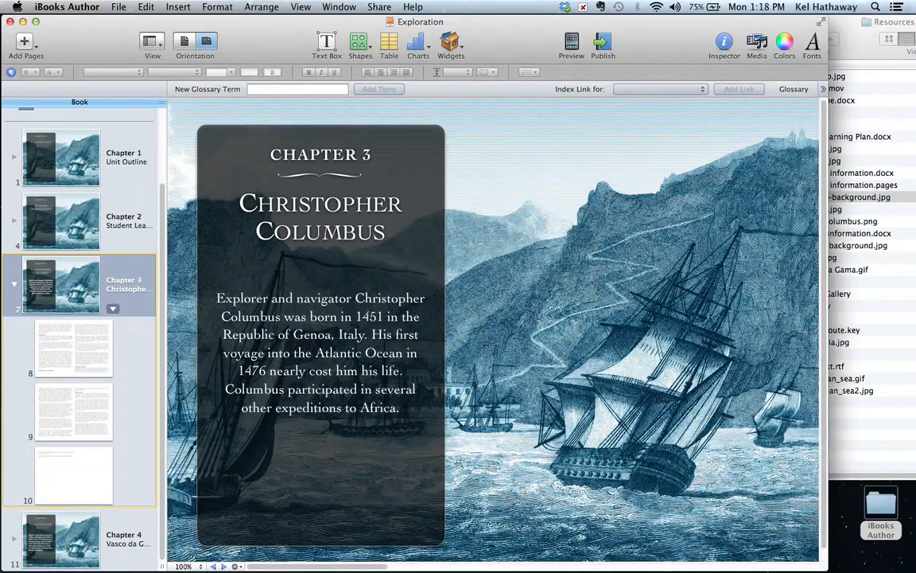
click(890, 324)
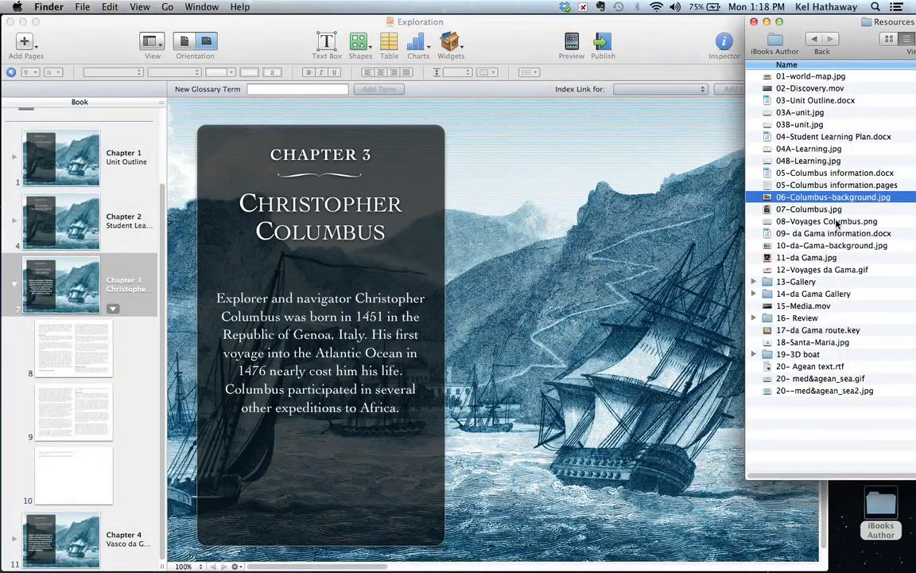
mouse_move(818, 202)
mouse_down()
mouse_move(692, 229)
mouse_move(651, 260)
mouse_move(648, 251)
mouse_up()
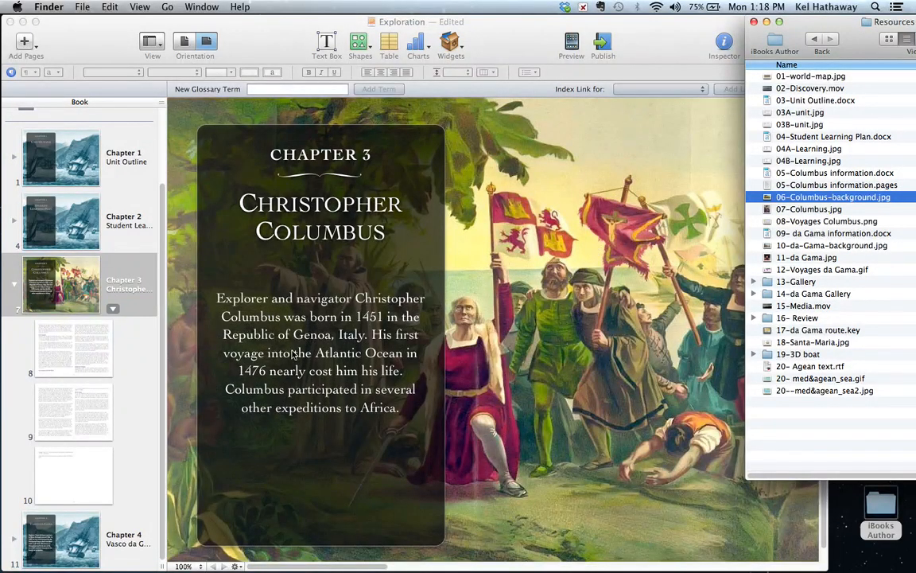
- Replace the placeholder background on the Chapter 4 opening page with 10-da-Gama-background.jpg from the Resources folder
click(146, 339)
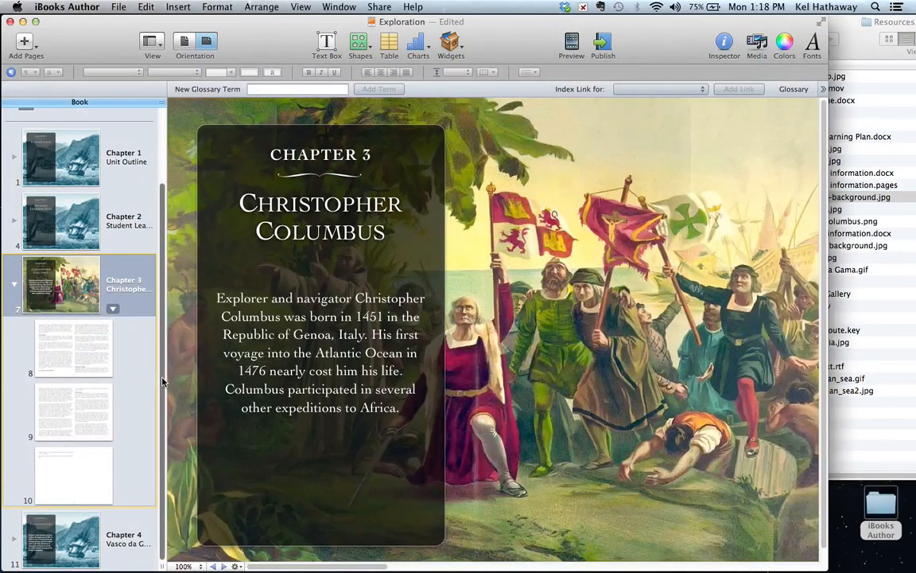
click(77, 543)
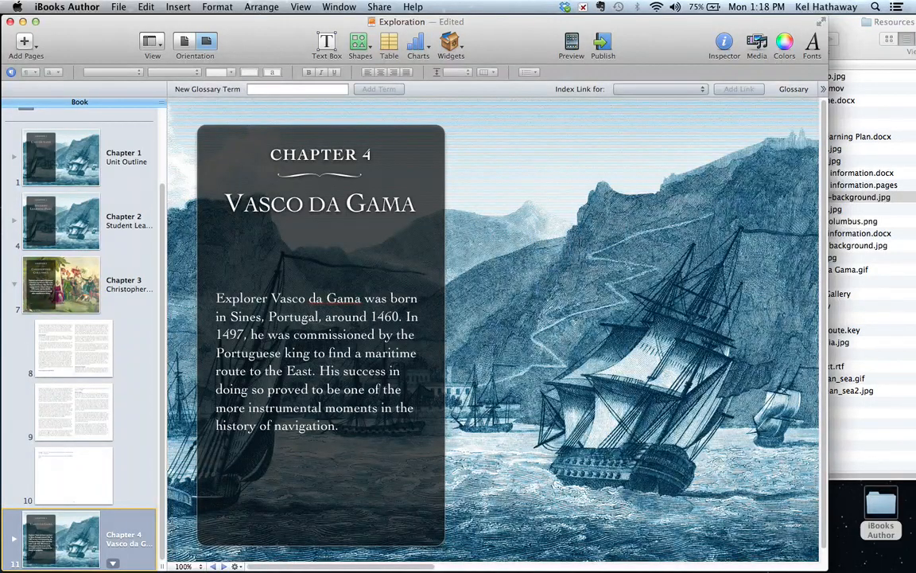
click(867, 334)
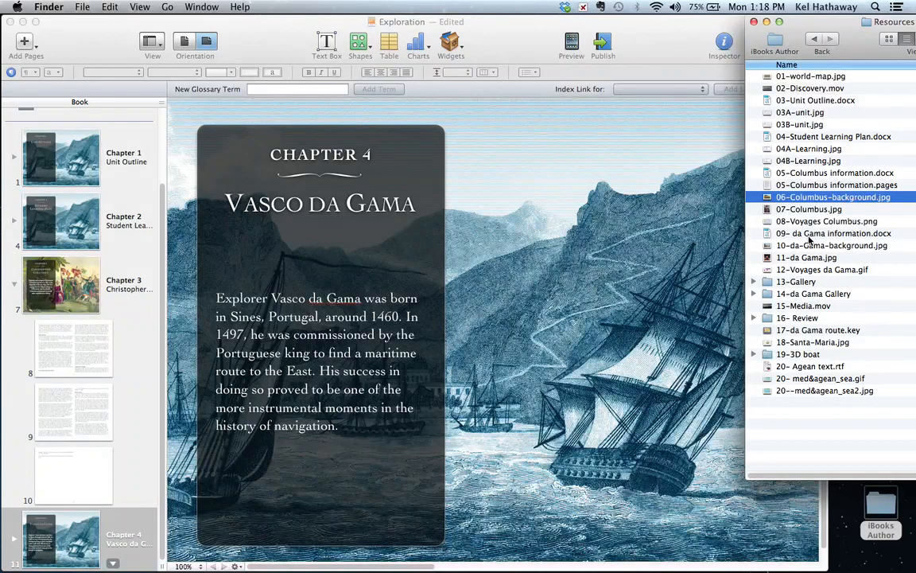
drag(813, 249, 598, 278)
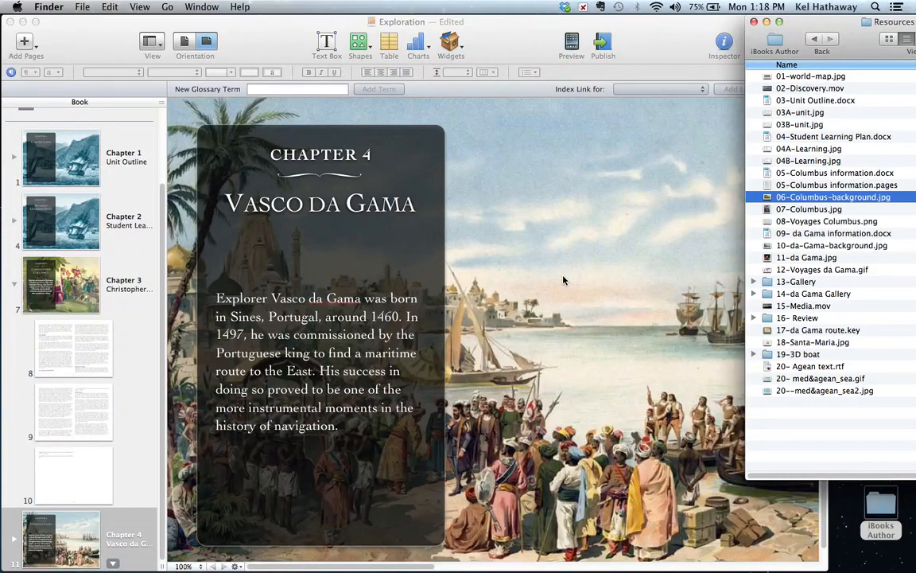
- Insert 07-Columbus.jpg on page 8, shrink it to a small portrait and place it beside the opening paragraph at x 42 pt, y 54 pt
click(66, 274)
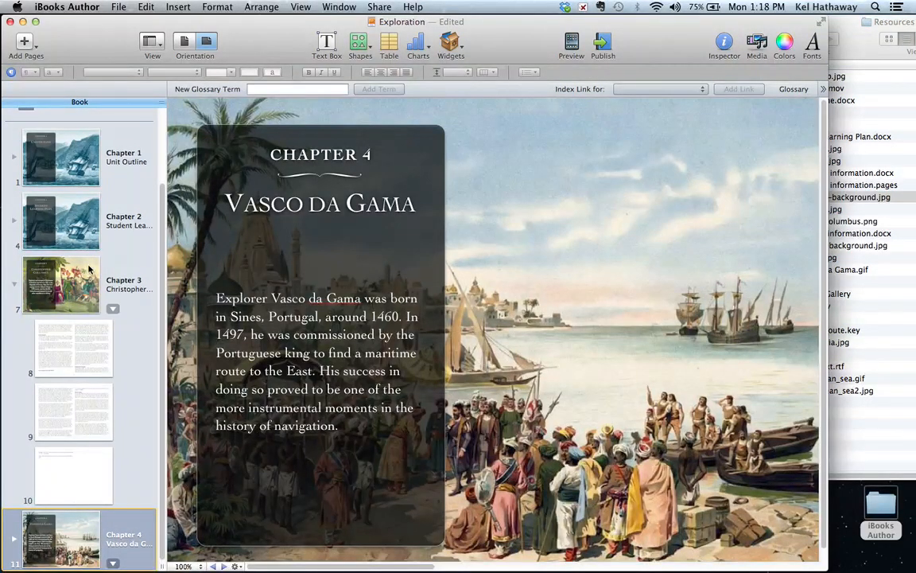
click(89, 345)
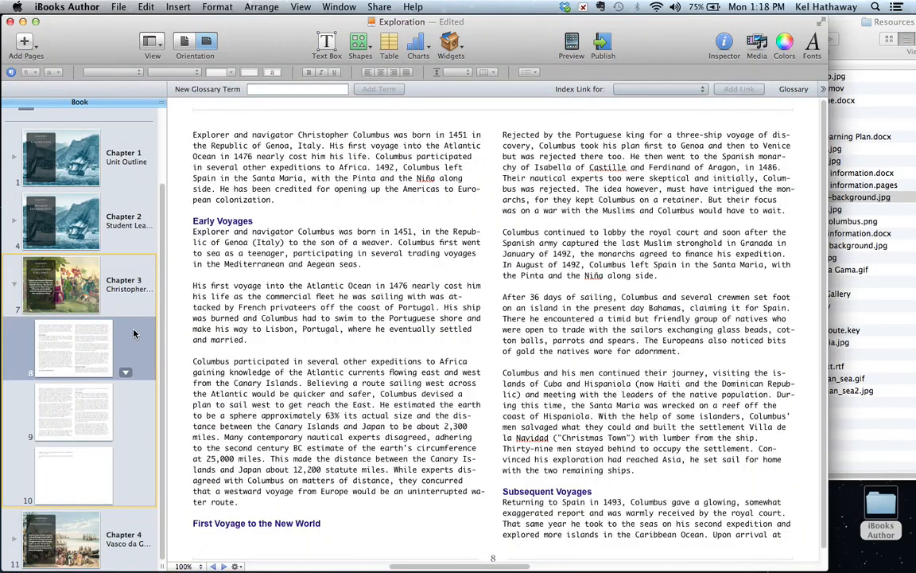
click(871, 247)
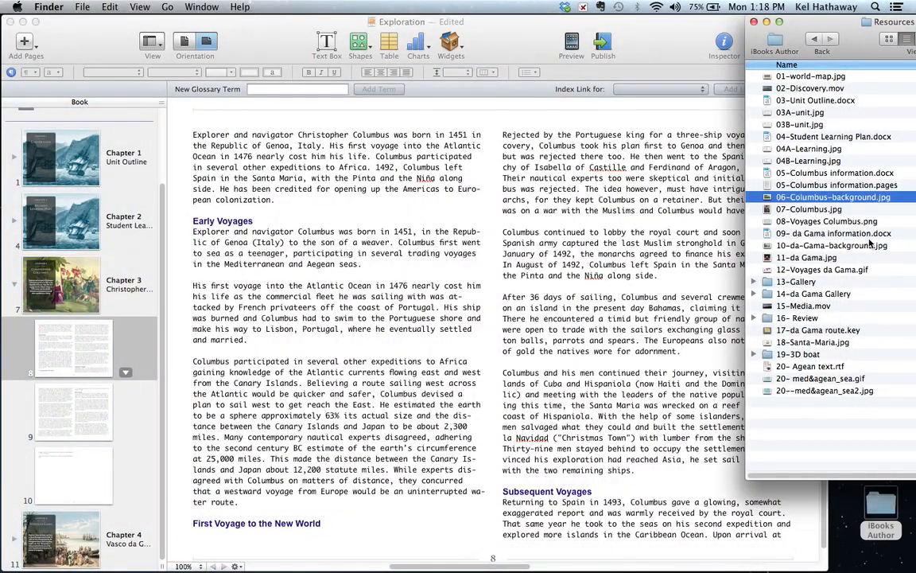
click(813, 210)
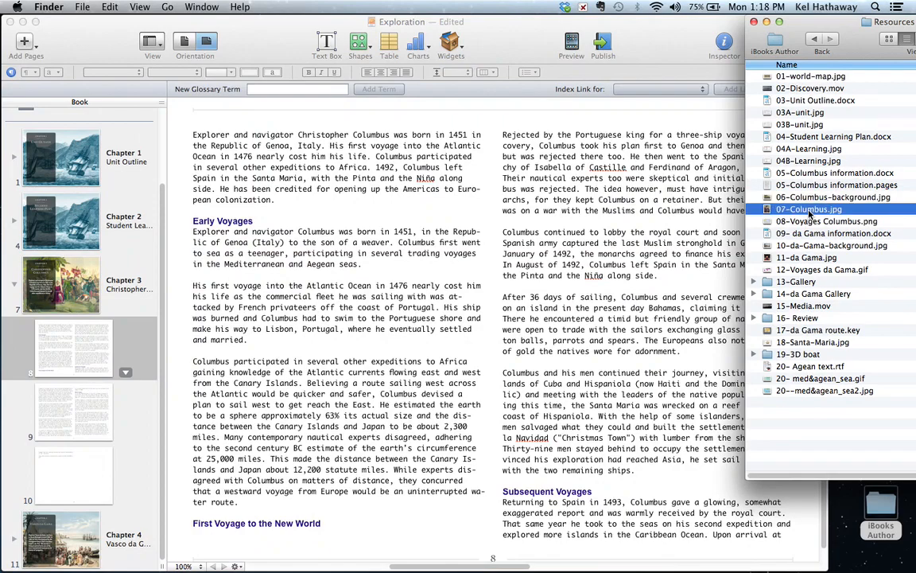
drag(811, 214, 358, 184)
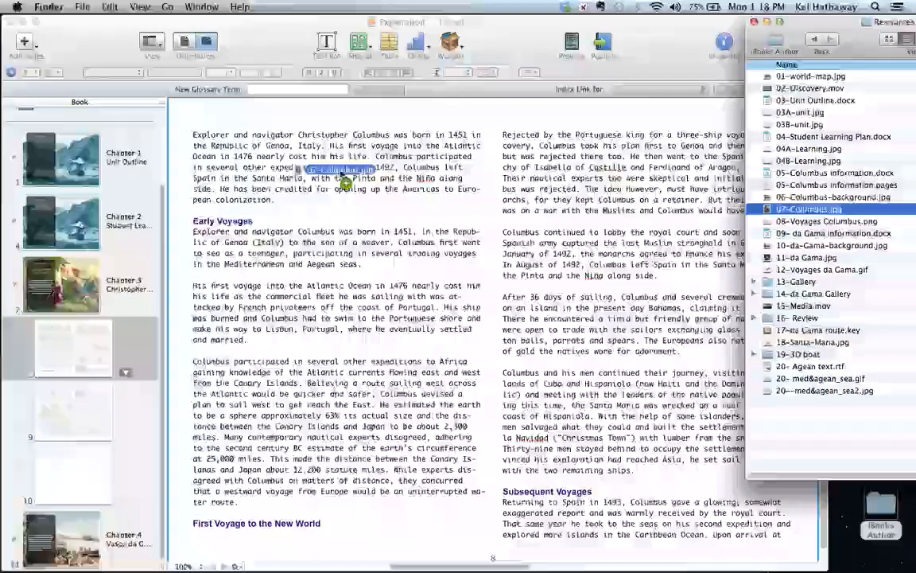
drag(344, 182, 261, 208)
drag(235, 177, 247, 191)
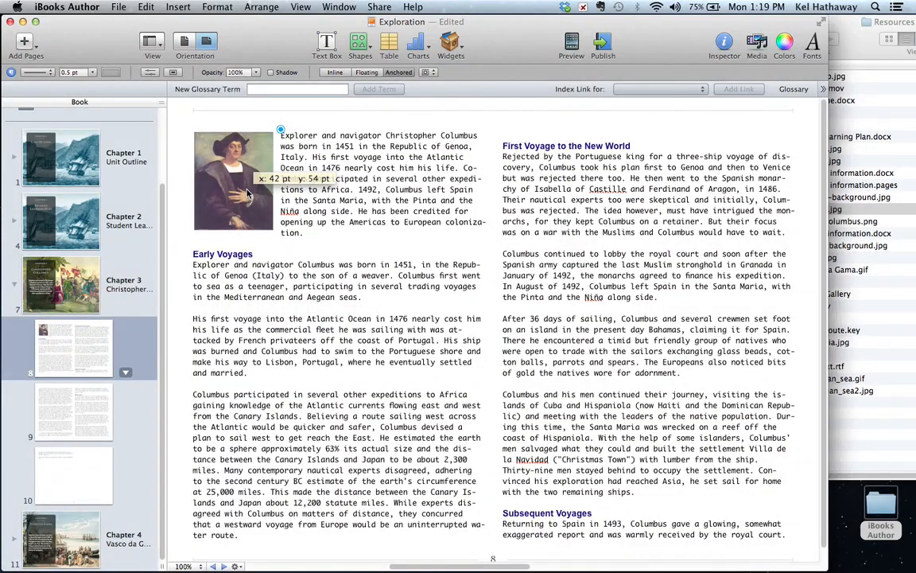
drag(247, 193, 248, 193)
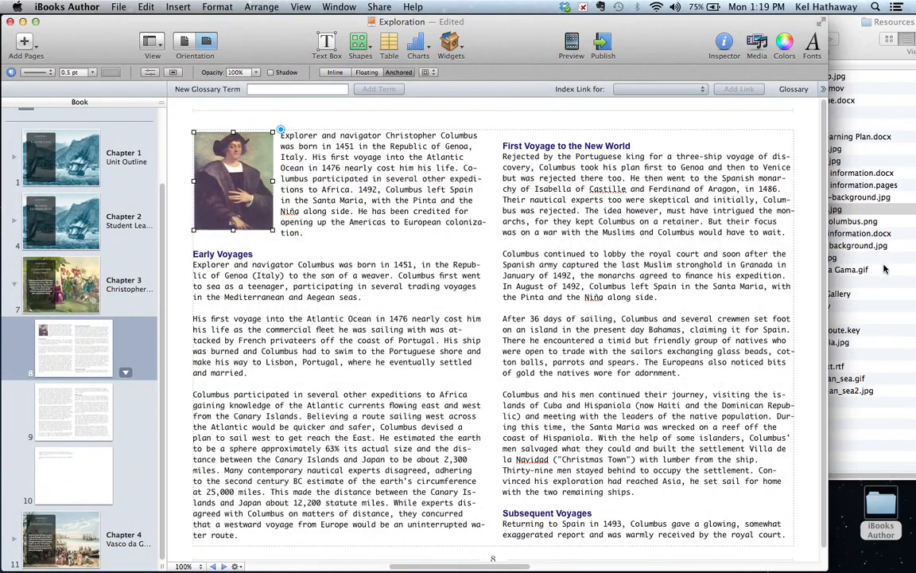
- Insert the map 08-Voyages Columbus.png on page 8 and move it onto page 9
click(765, 223)
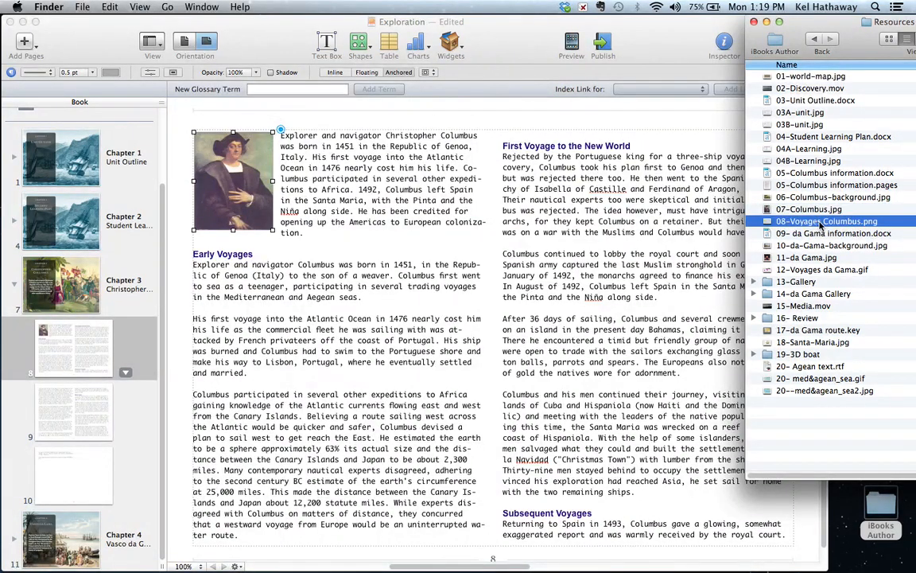
drag(817, 225, 579, 253)
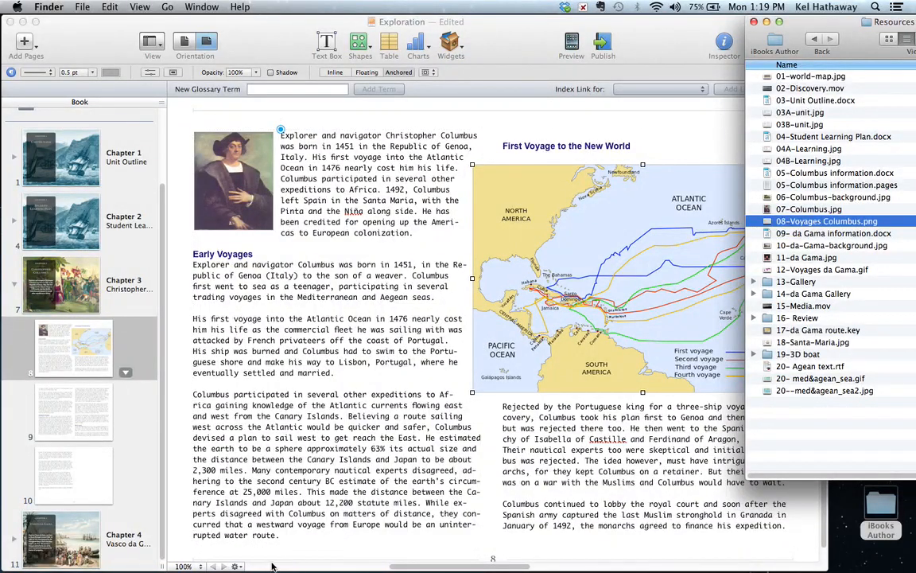
drag(399, 568, 437, 570)
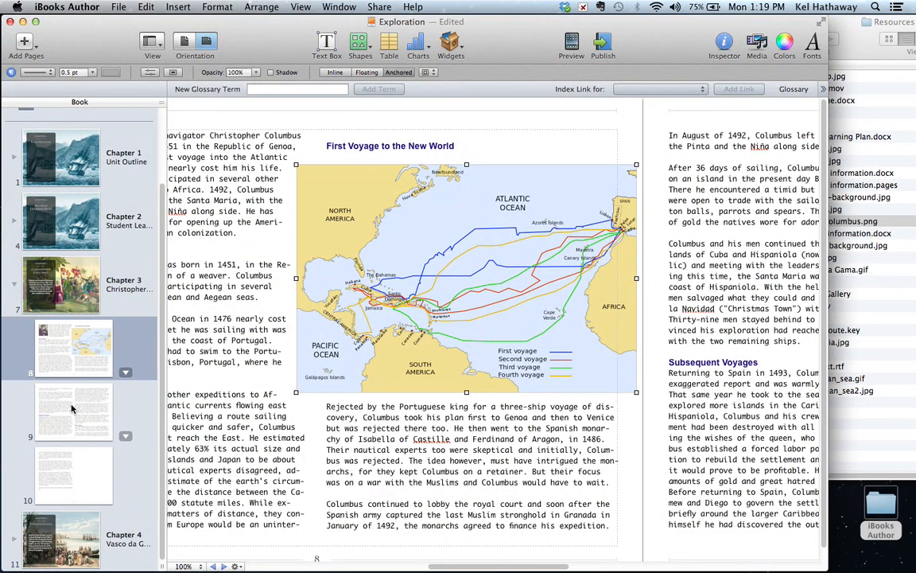
drag(455, 567, 490, 567)
drag(322, 322, 684, 321)
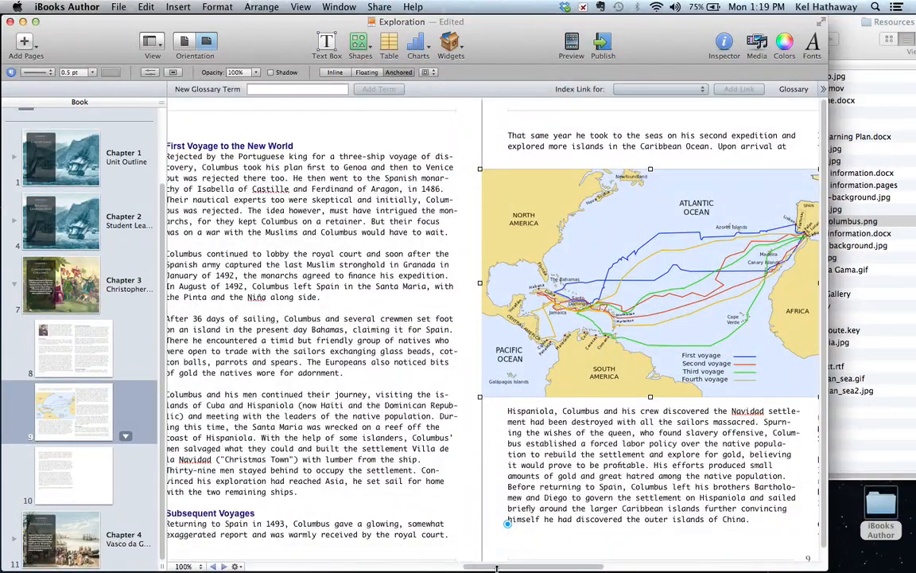
- Move the Columbus voyages map to the upper-left area of page 9 and enlarge it so it extends into the second text column
scroll(506, 529, right, 5)
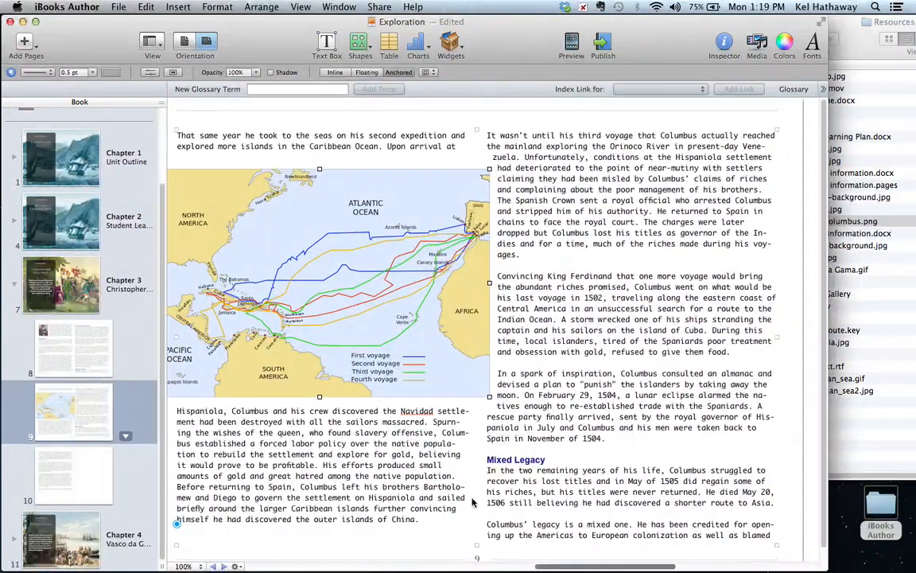
drag(213, 227, 279, 196)
drag(523, 341, 567, 372)
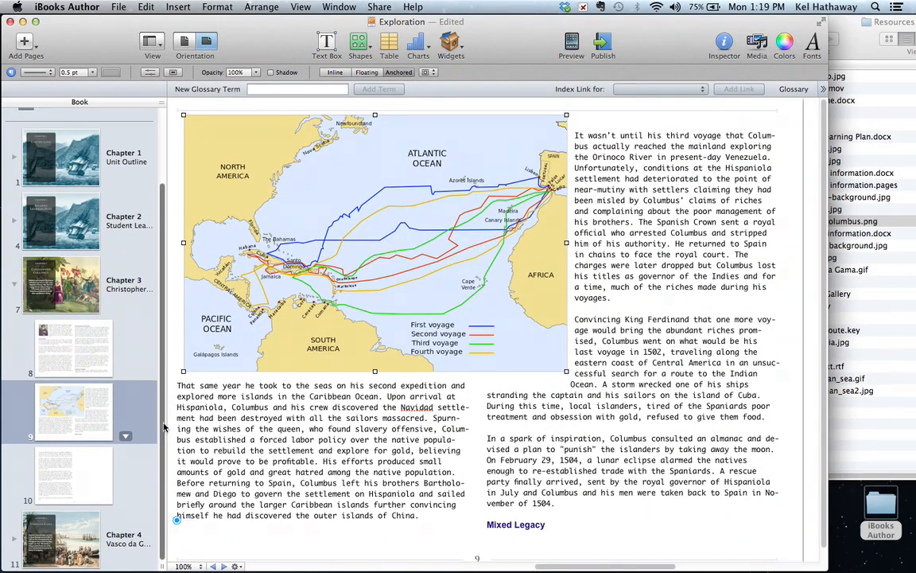
- Insert 11-da Gama.jpg on page 12 of Chapter 4 and shrink it to a small portrait beside the opening paragraph
click(60, 540)
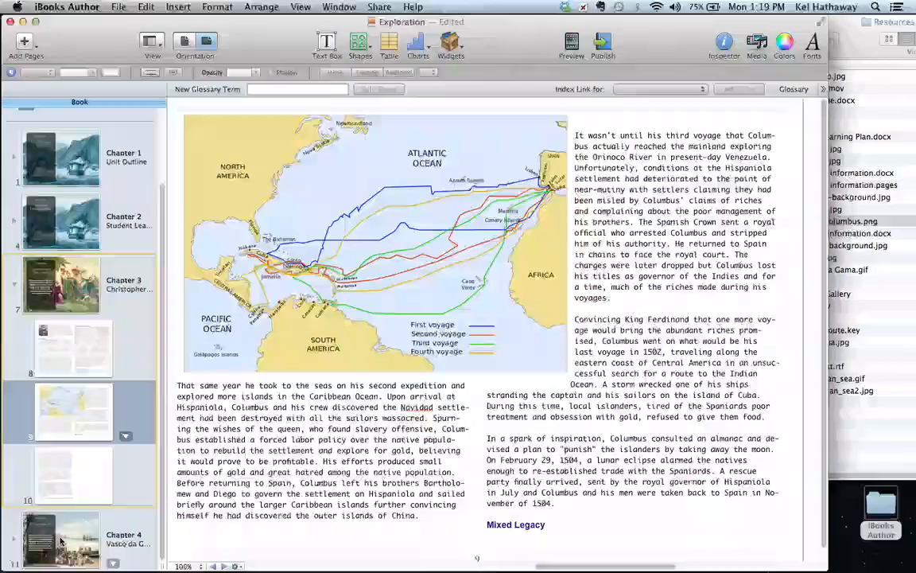
click(224, 566)
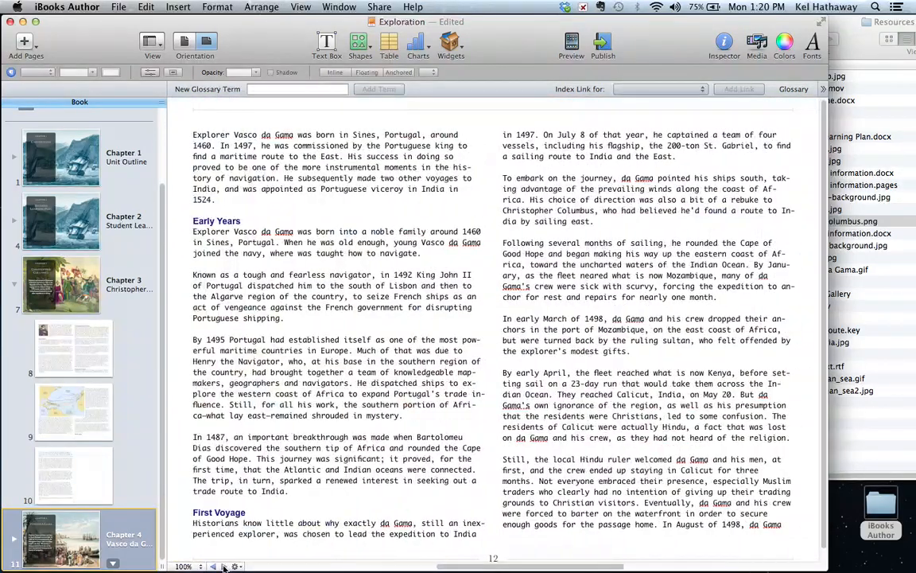
click(867, 310)
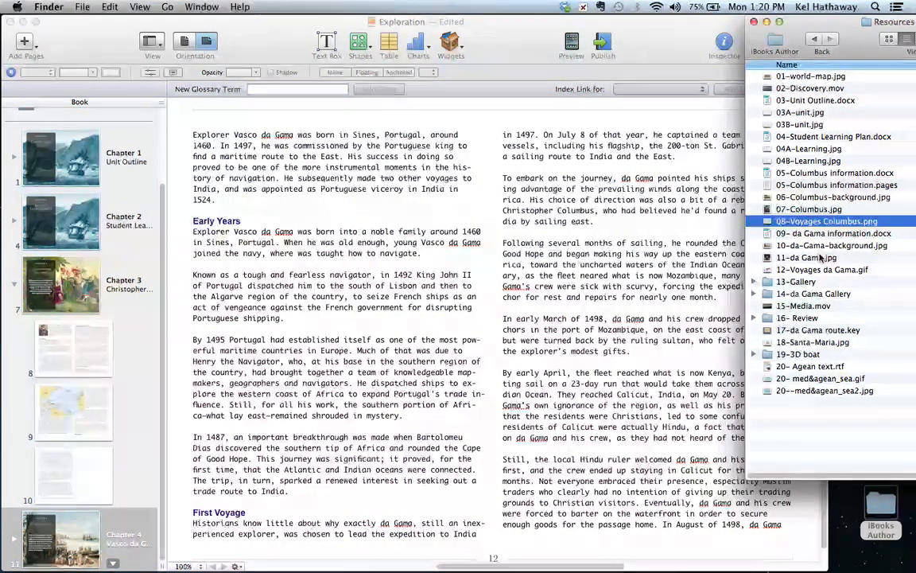
click(808, 259)
drag(808, 265, 330, 252)
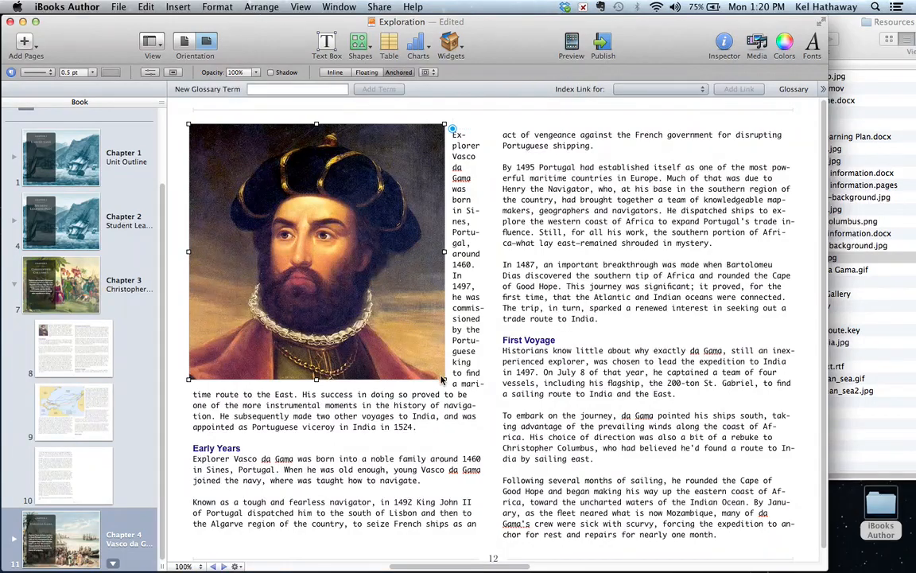
drag(443, 378, 301, 235)
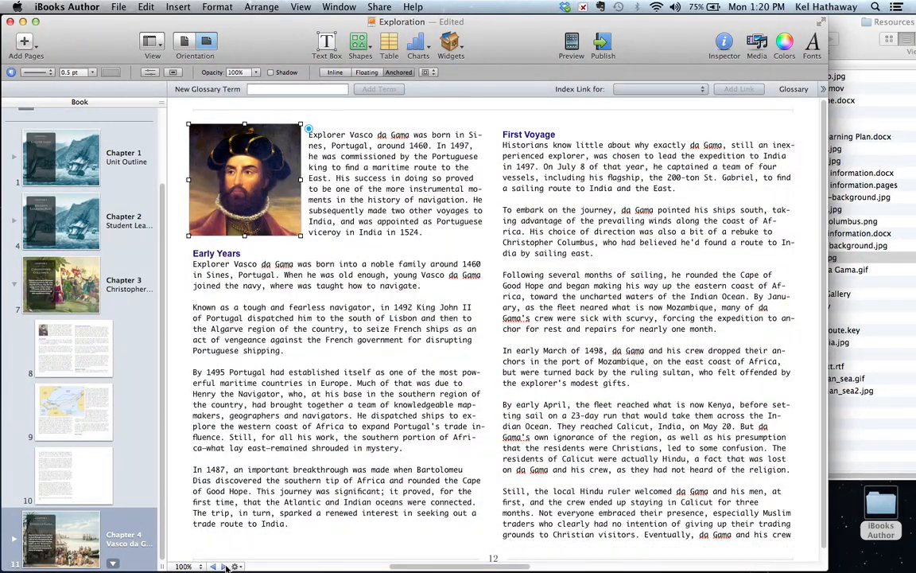
- Insert the map 12-Voyages da Gama.gif at the top of page 13, above the first column's text
click(225, 566)
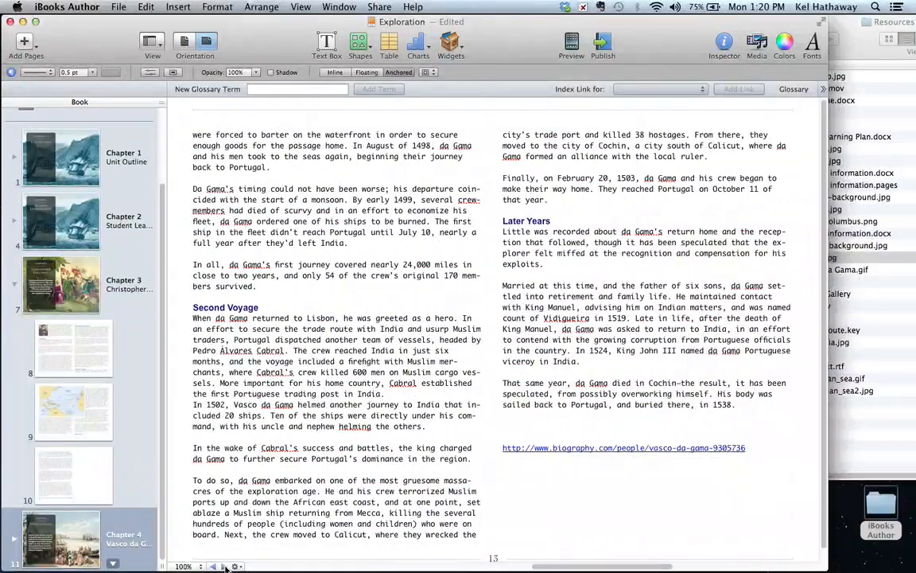
click(876, 333)
click(821, 270)
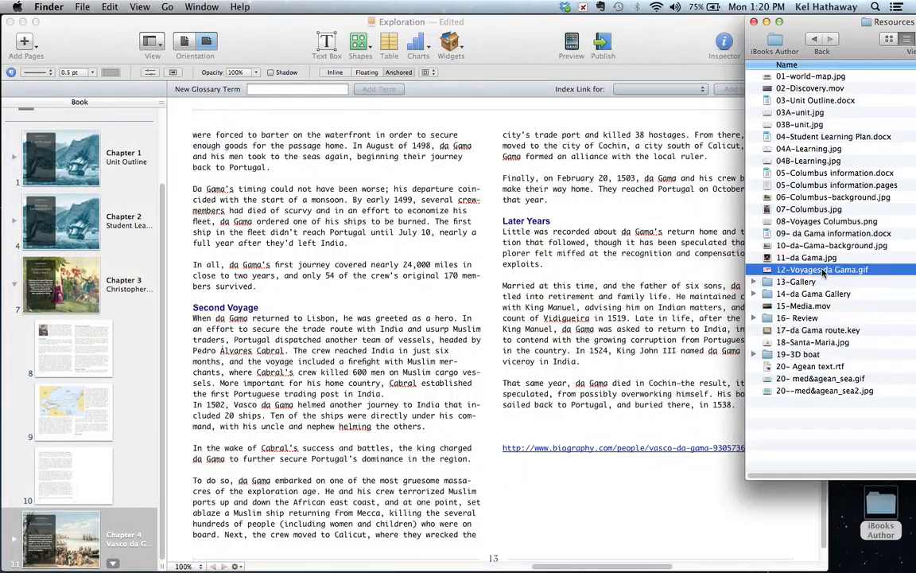
drag(810, 272, 388, 229)
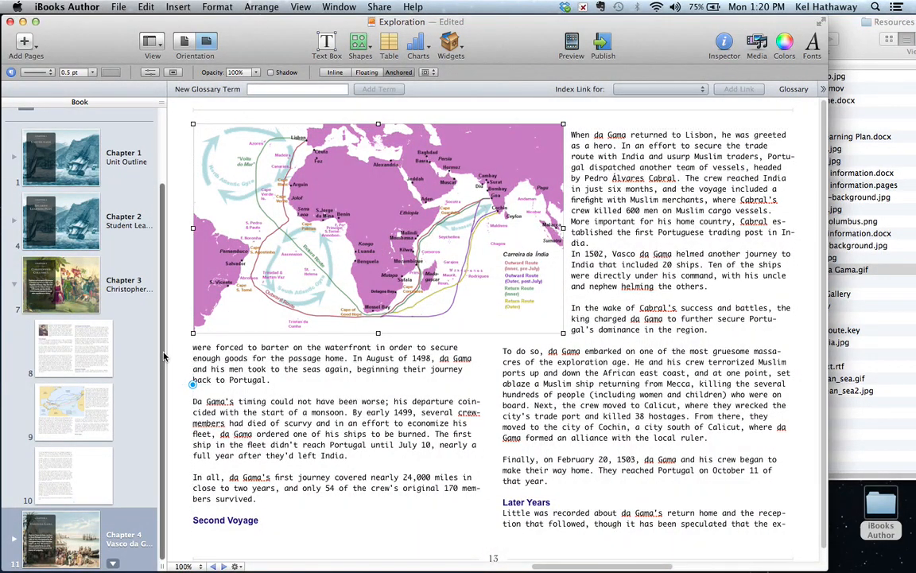
- Expand Chapter 4 in the book outline to review its pages, and try to preview the book on the iPad
click(12, 544)
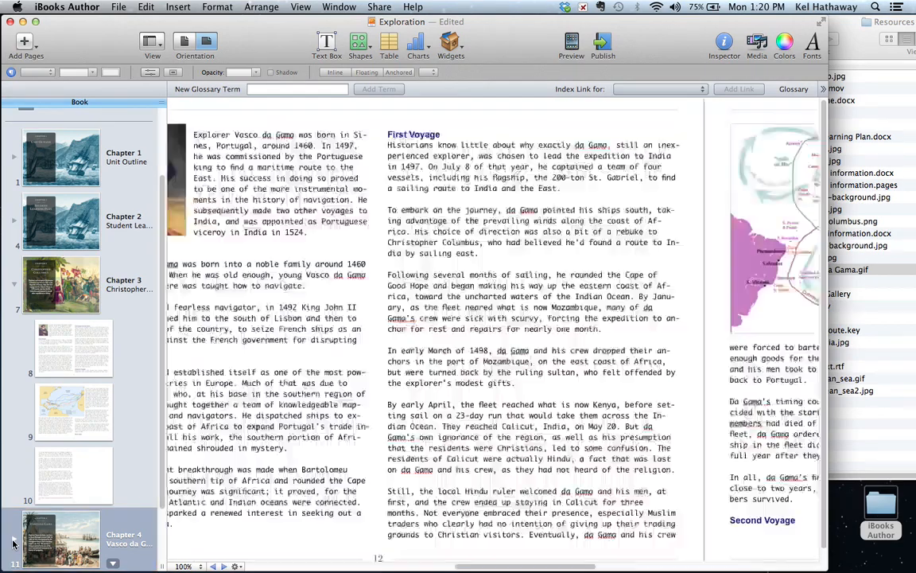
scroll(142, 430, down, 5)
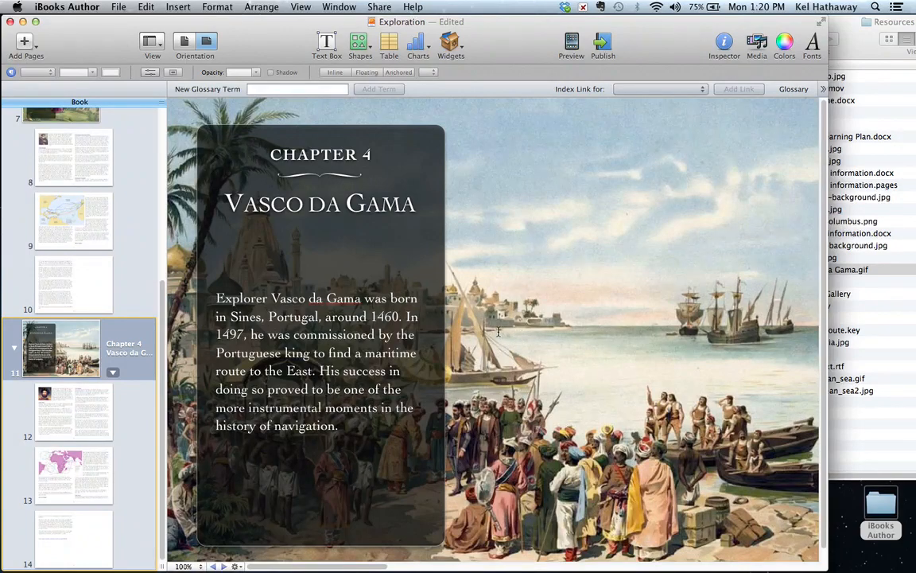
click(572, 44)
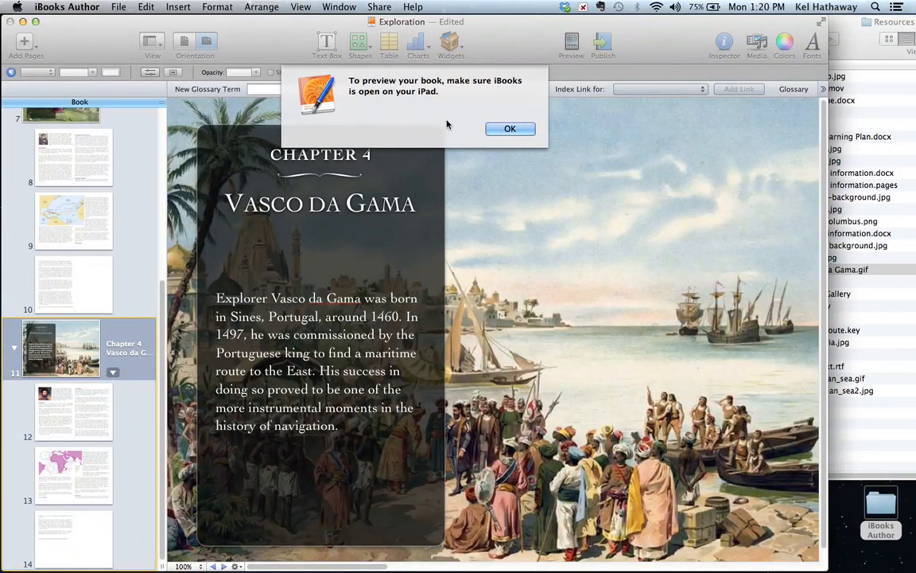
click(513, 128)
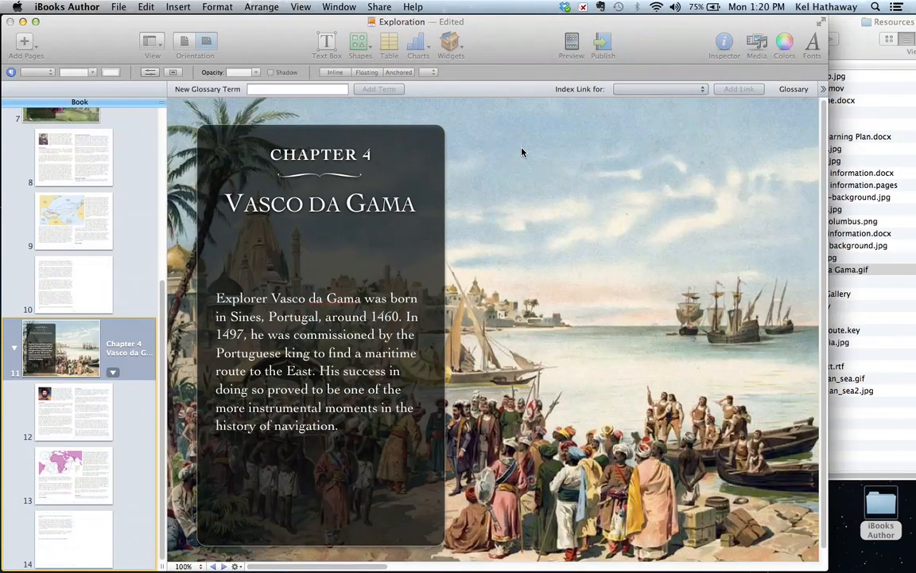